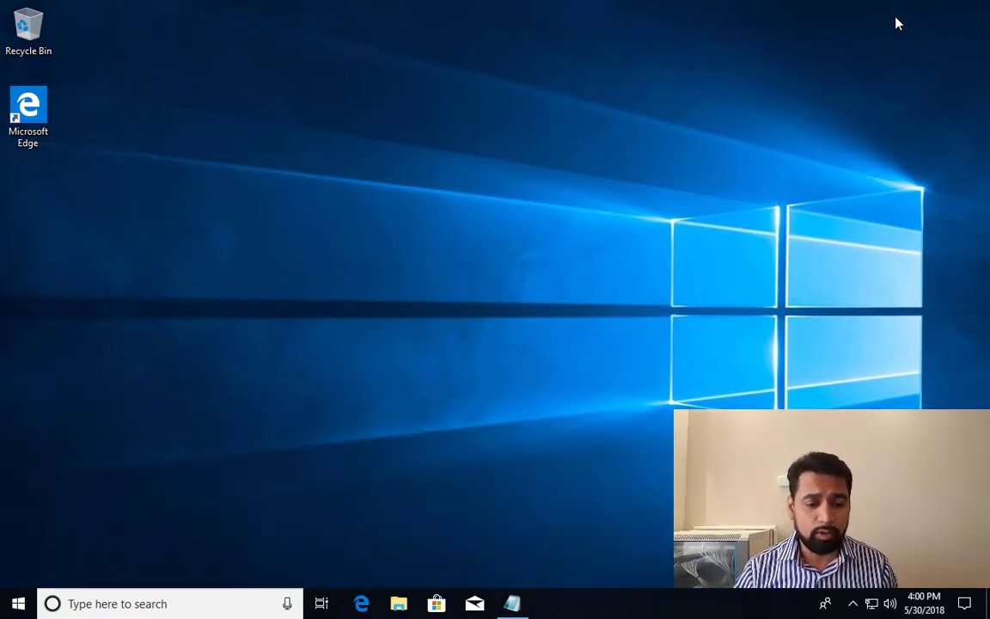
Open the Windows activation settings under Update & Security and bring up the prompt for changing the product key
left_click(18, 602)
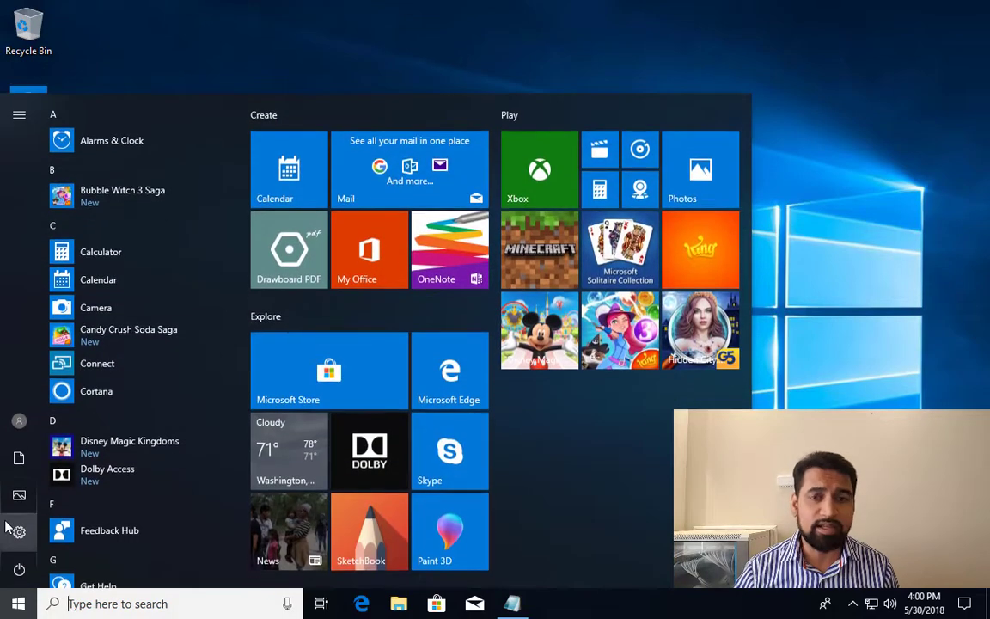
left_click(10, 527)
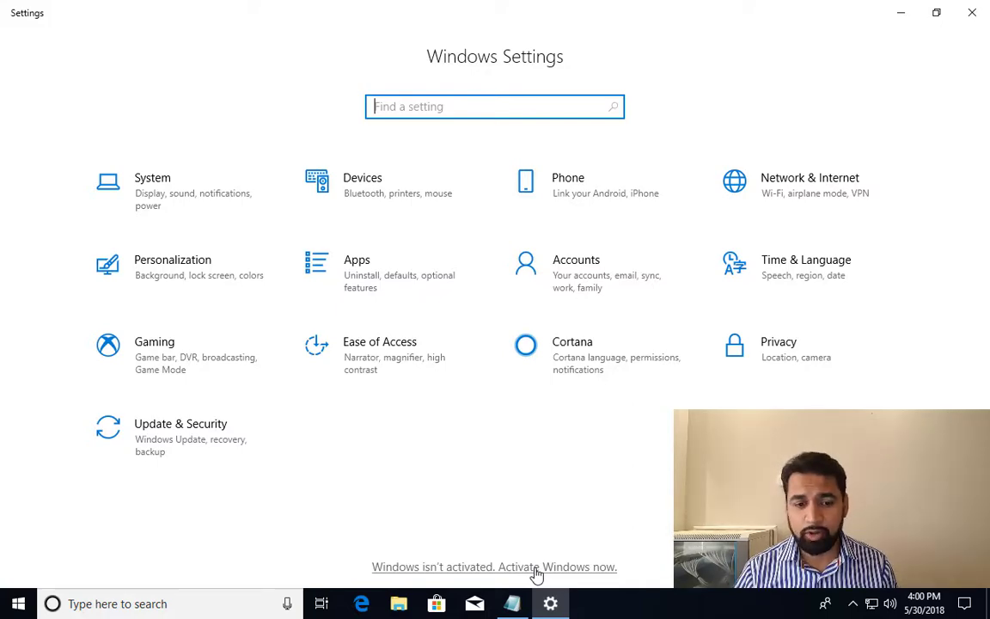
left_click(175, 437)
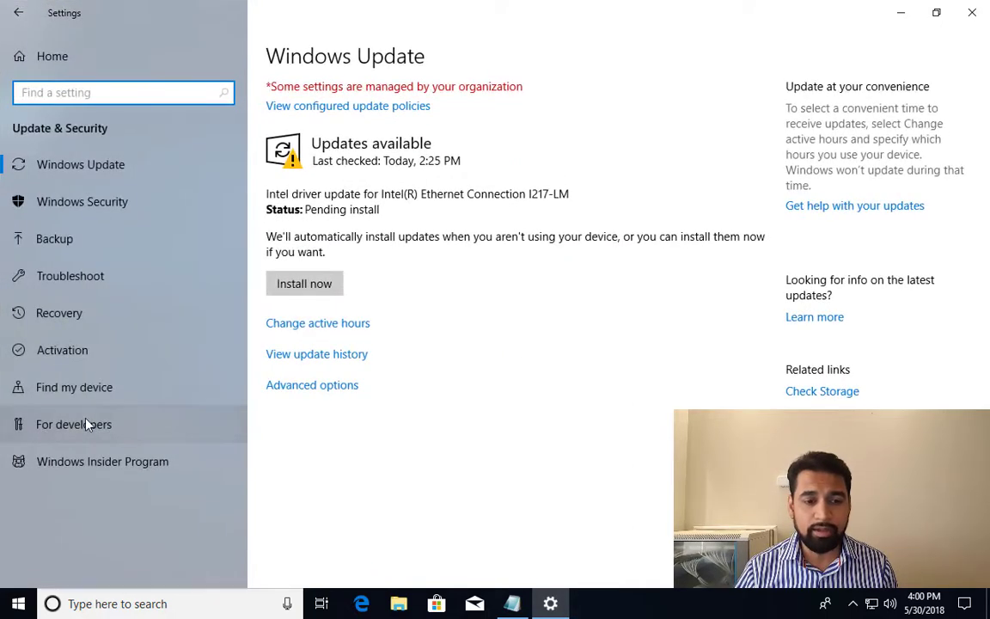
left_click(64, 353)
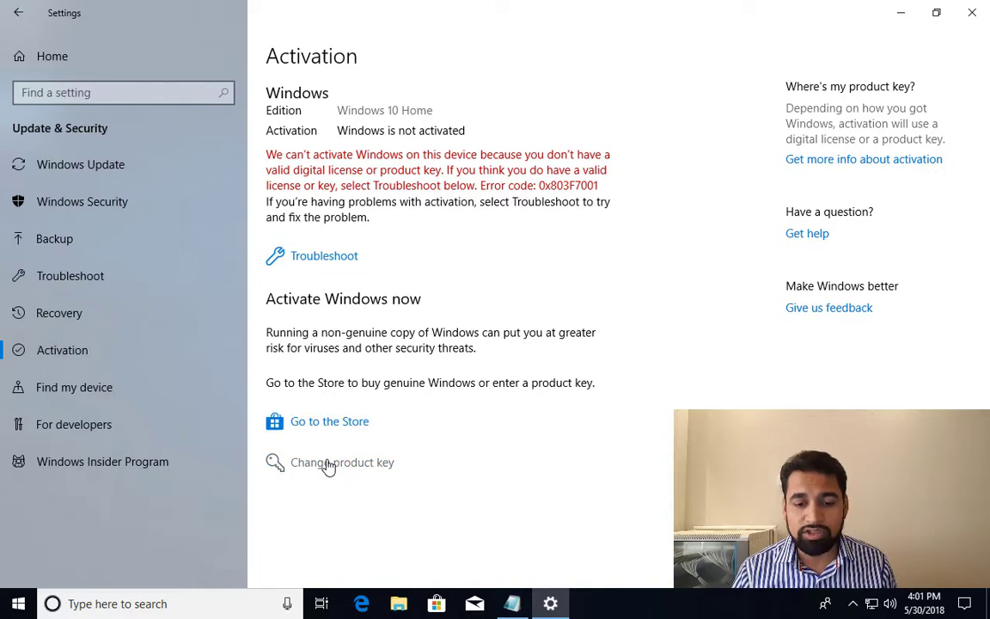
left_click(331, 465)
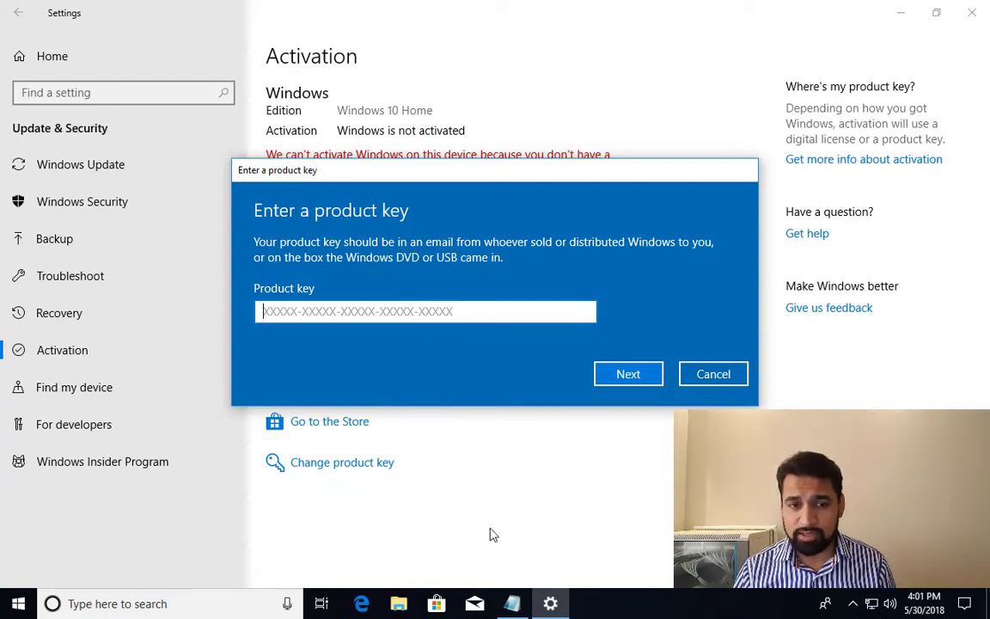
View the default edition keys in Notepad and run SLMGR /DLV in a Command Prompt to display the detailed license information
left_click(512, 606)
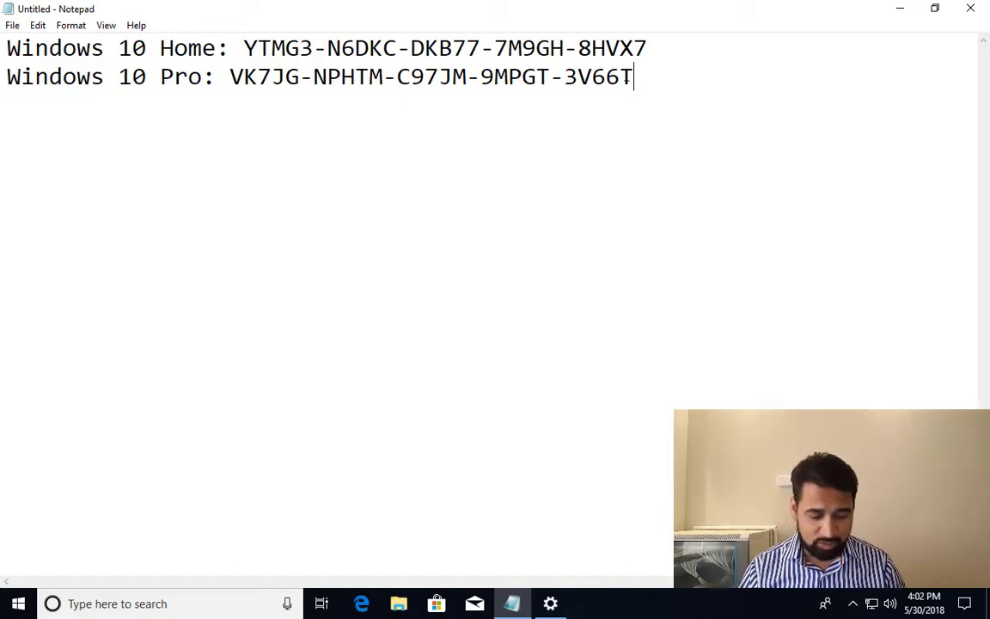
key("super+r")
type("CMD")
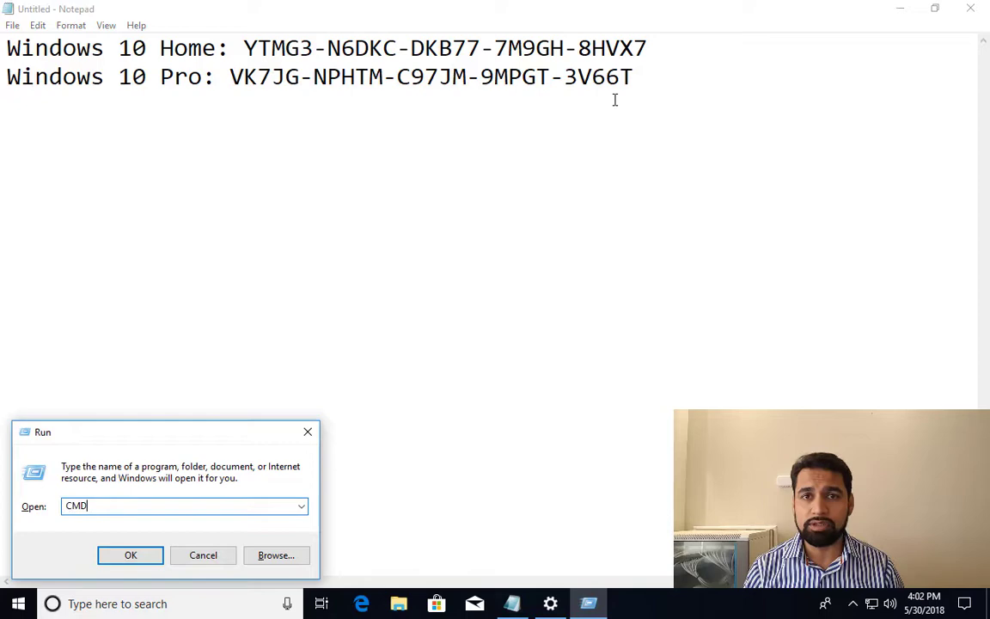
key("Return")
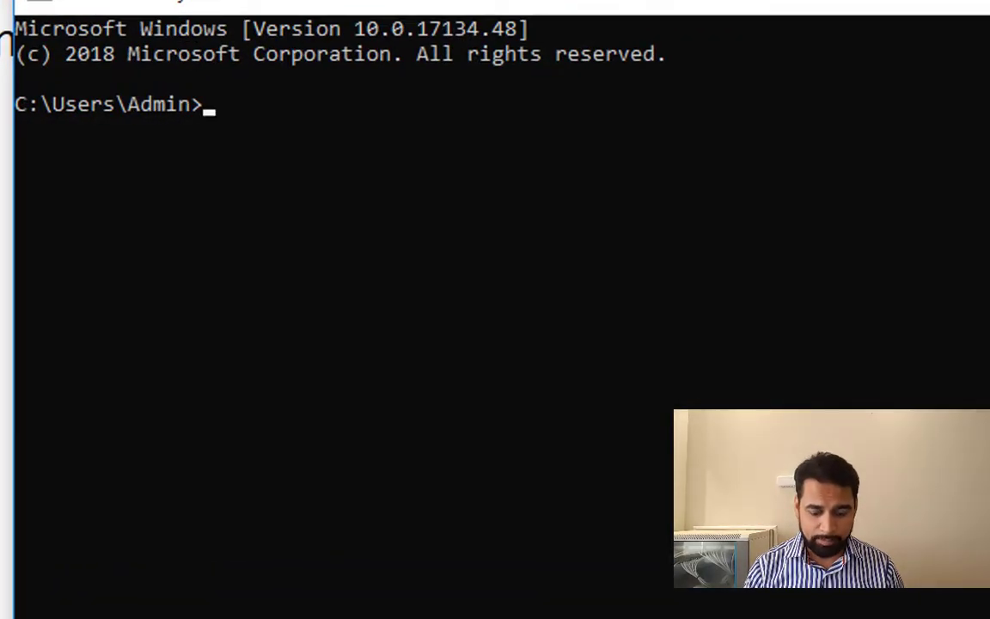
type("SLMGR")
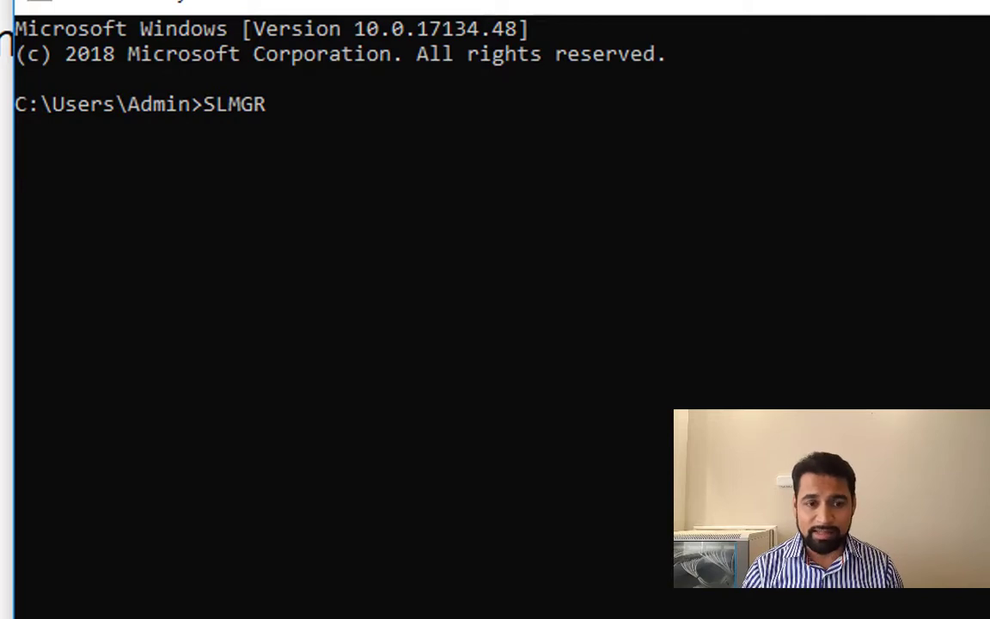
type(" /D")
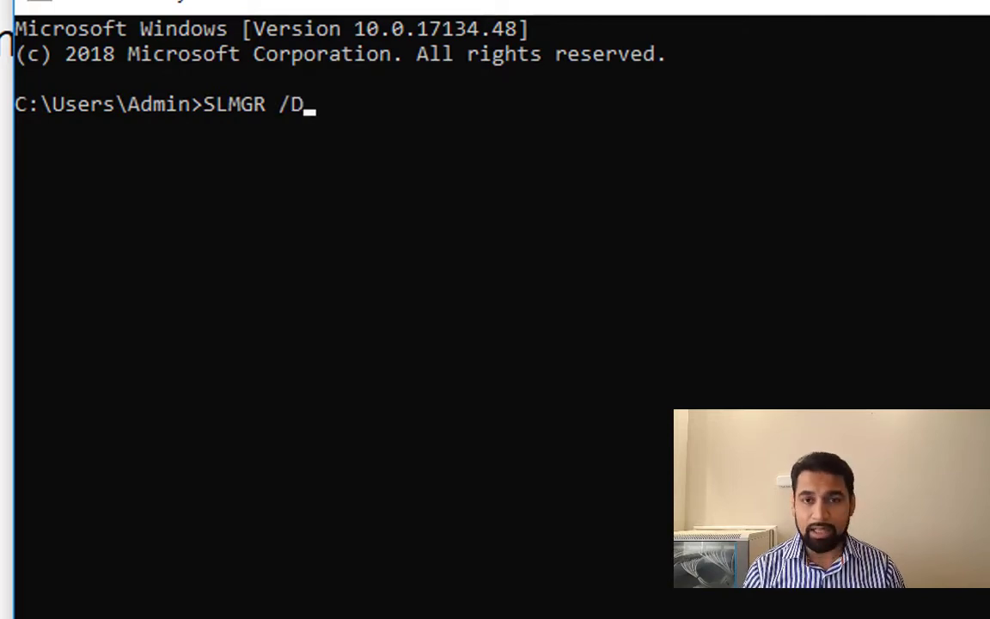
type("LV")
key("Return")
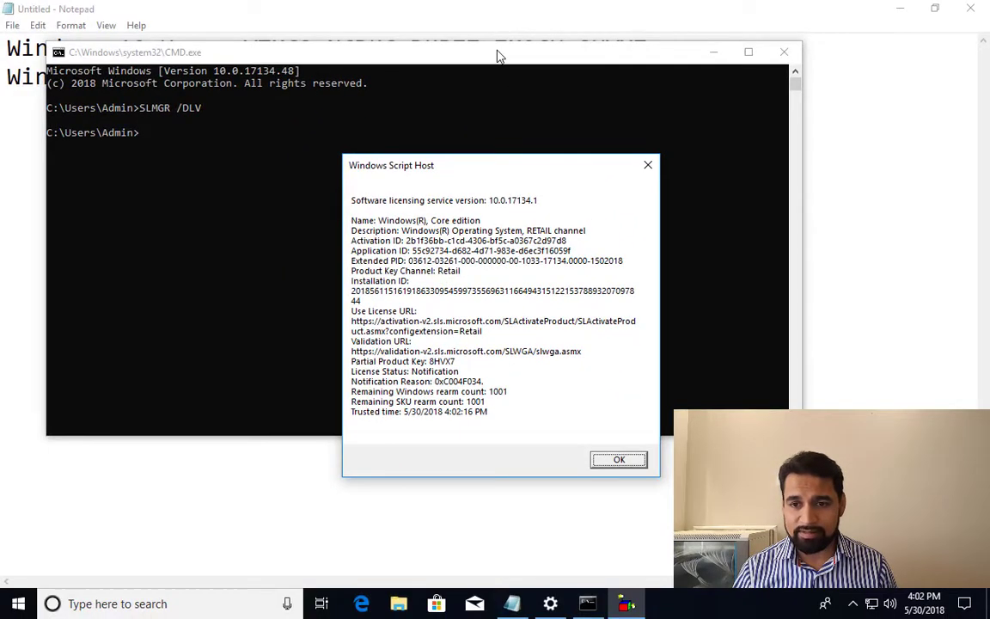
Compare the partial product key in the license details with the end of the Windows 10 Home key in Notepad, and dismiss the details
left_click_drag(497, 56, 504, 159)
left_click(579, 48)
left_click_drag(579, 49, 650, 54)
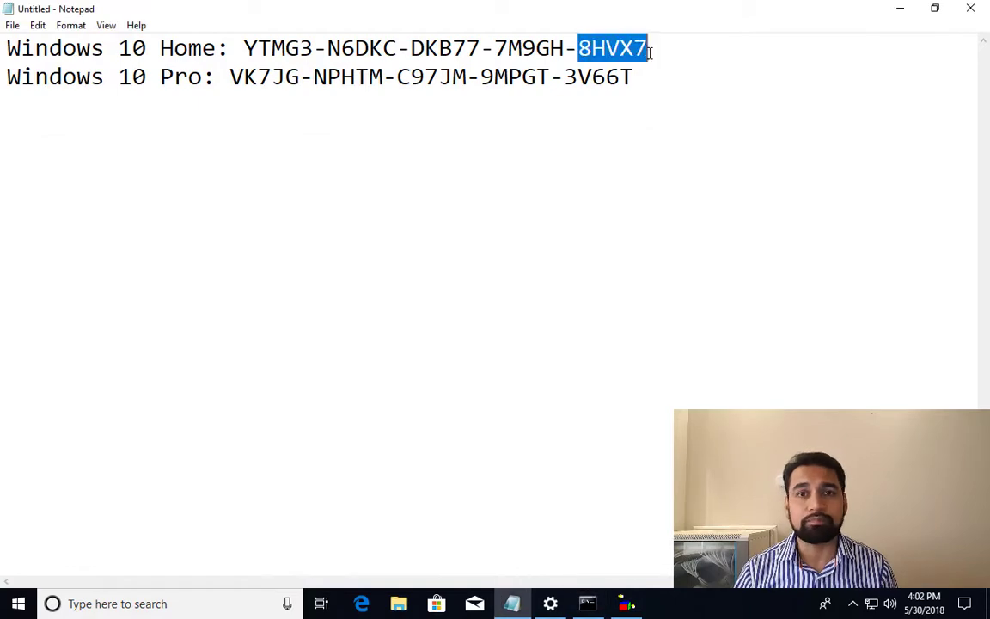
key("alt+Tab")
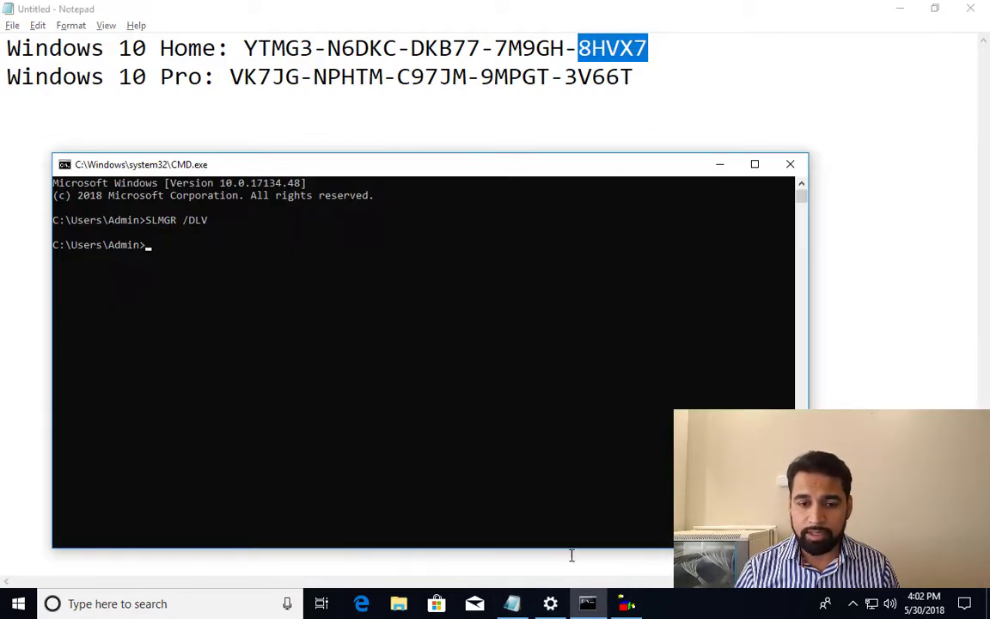
left_click(619, 459)
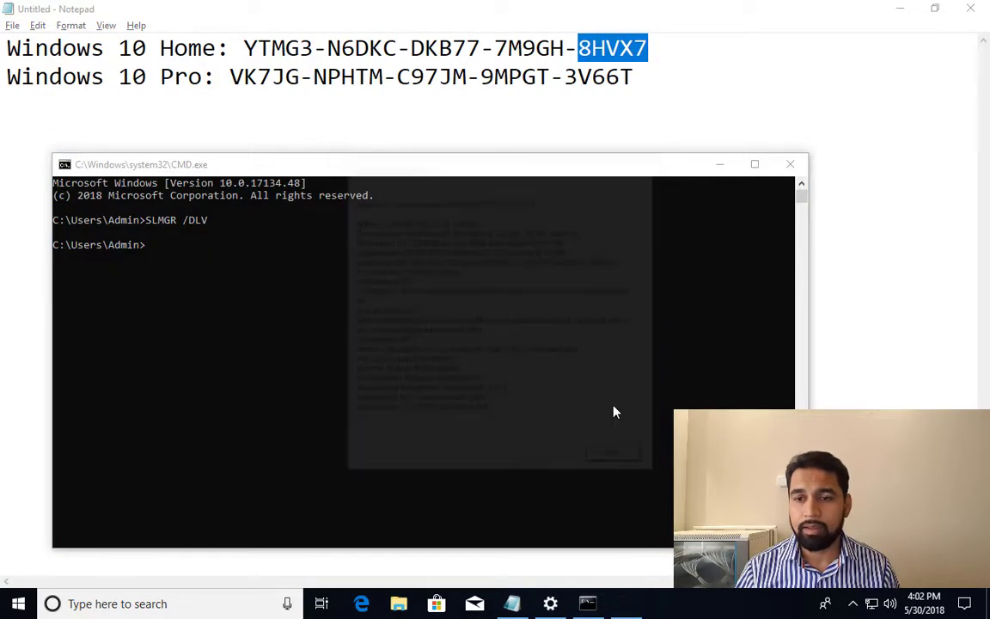
Return to the product key prompt in Settings, paste the Windows product key and activate Windows
left_click(616, 121)
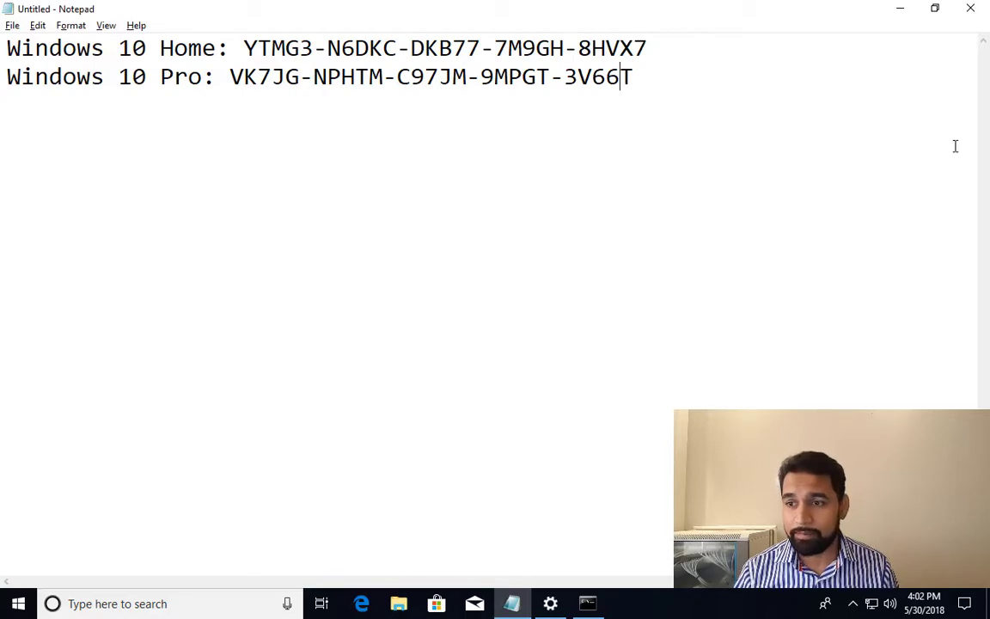
left_click(901, 9)
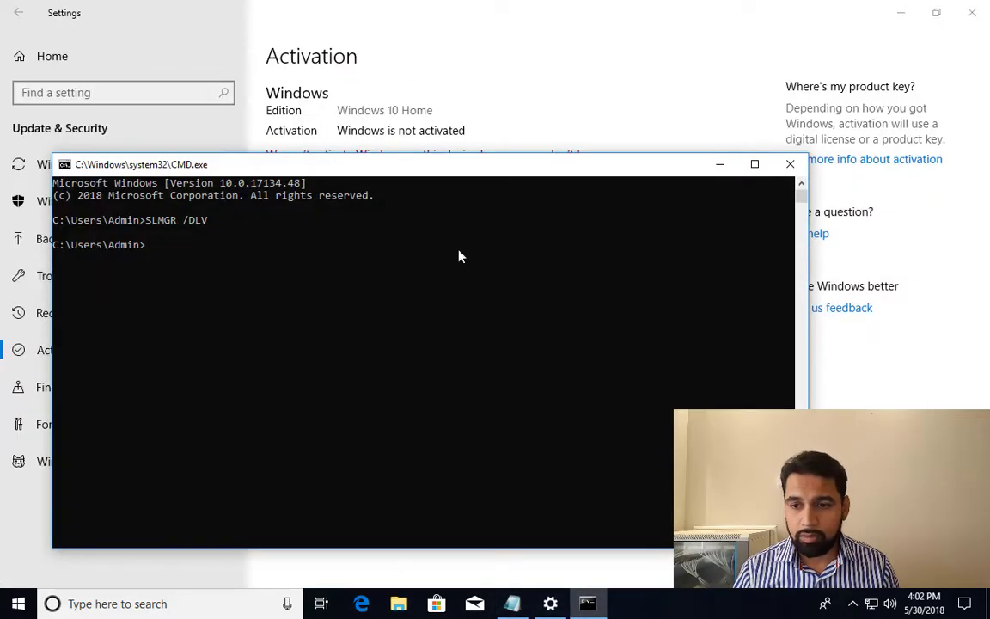
left_click(749, 130)
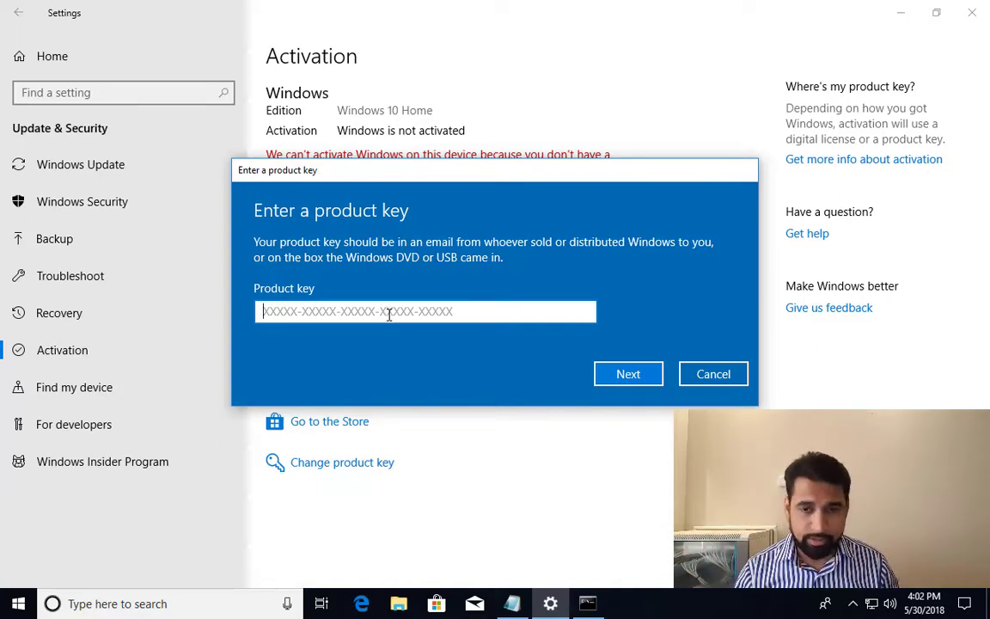
key("ctrl+v")
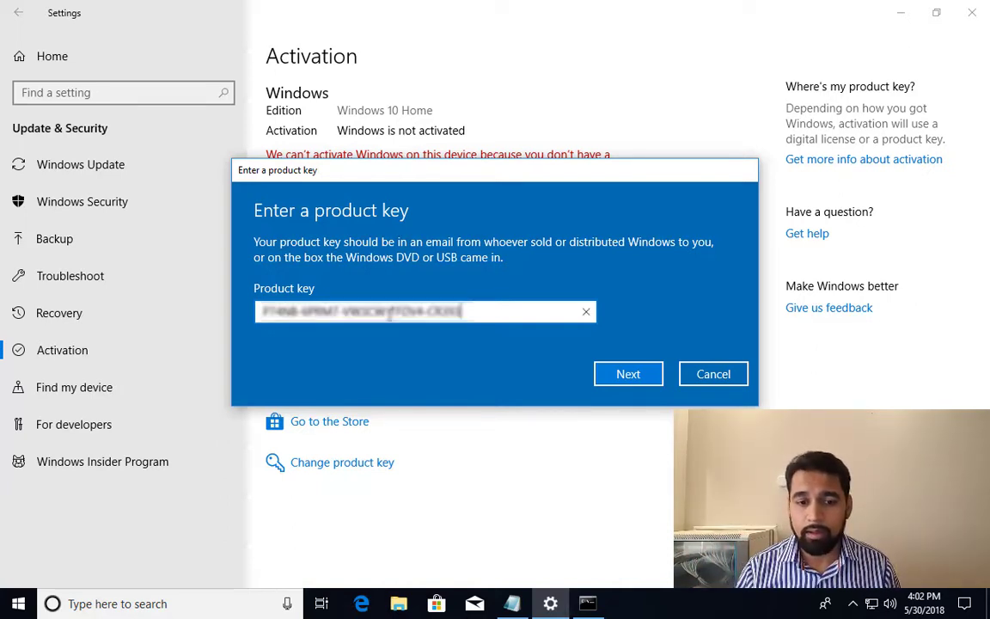
left_click(639, 375)
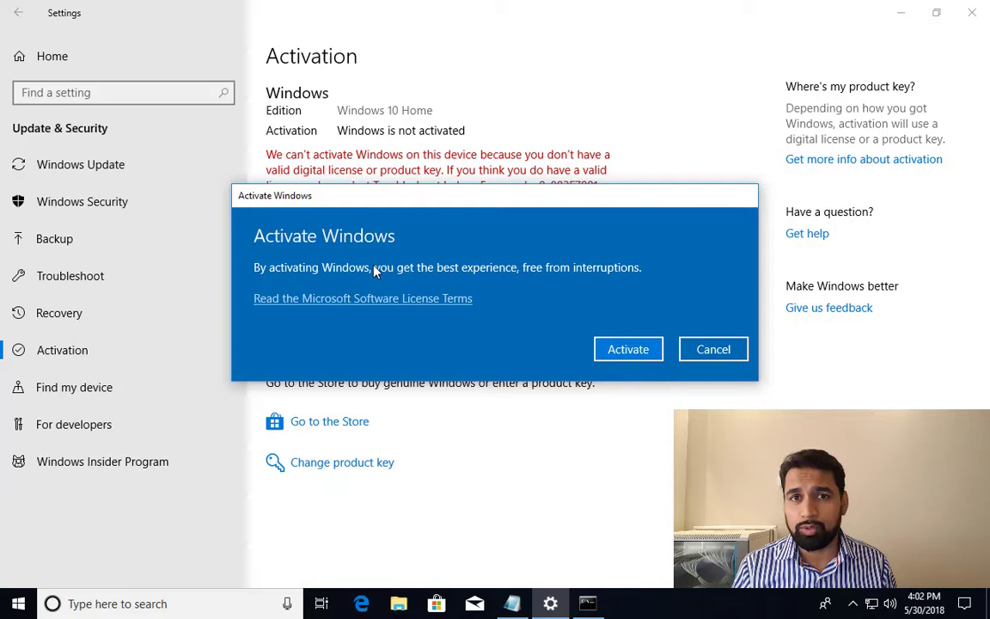
left_click(632, 352)
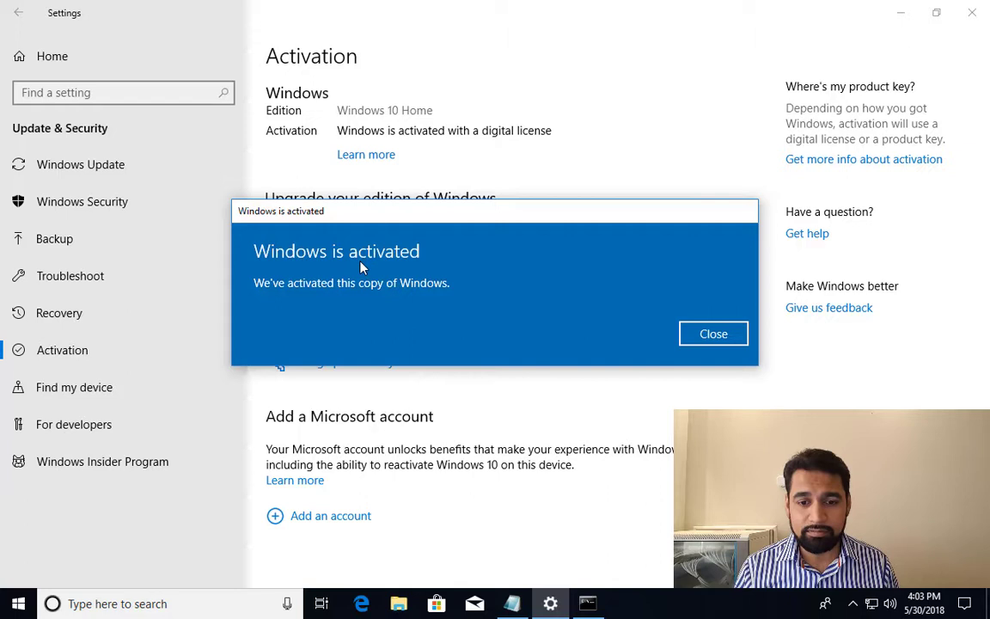
left_click(710, 334)
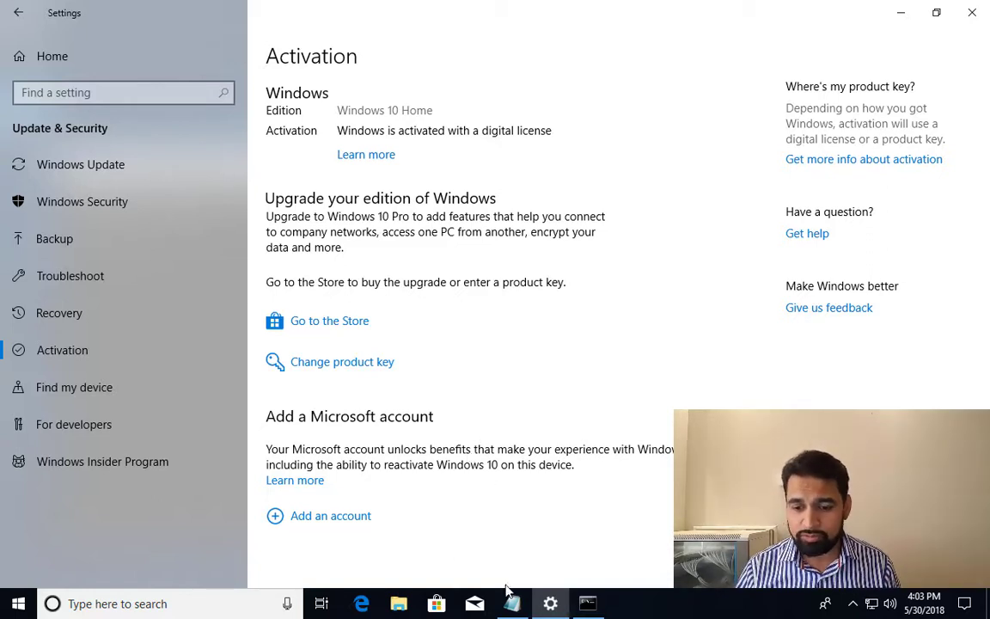
Close the existing Command Prompt and open a new one with administrator rights
left_click(588, 603)
left_click(790, 163)
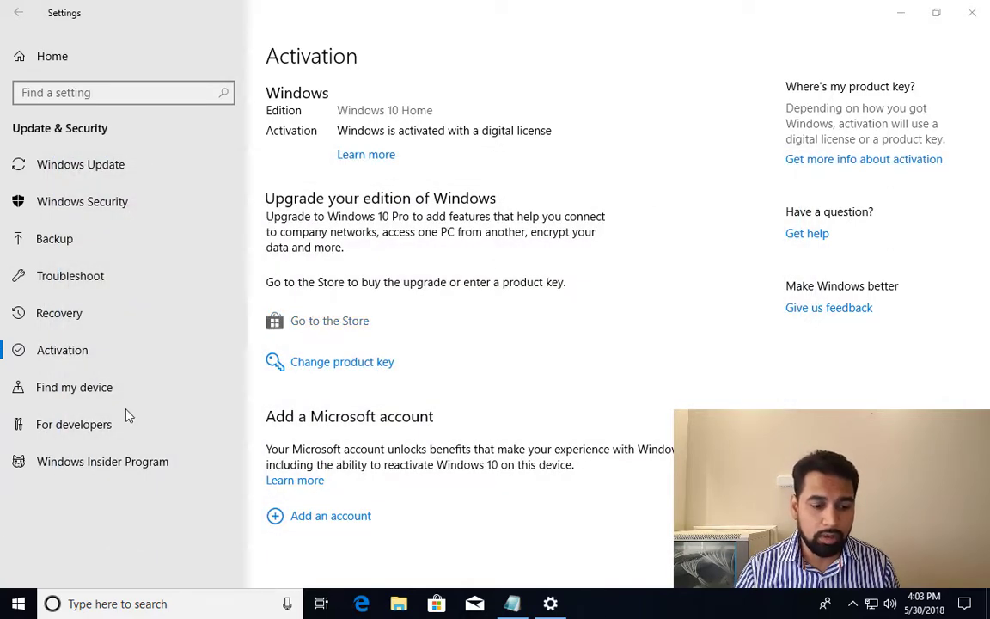
left_click(17, 604)
type("CMD")
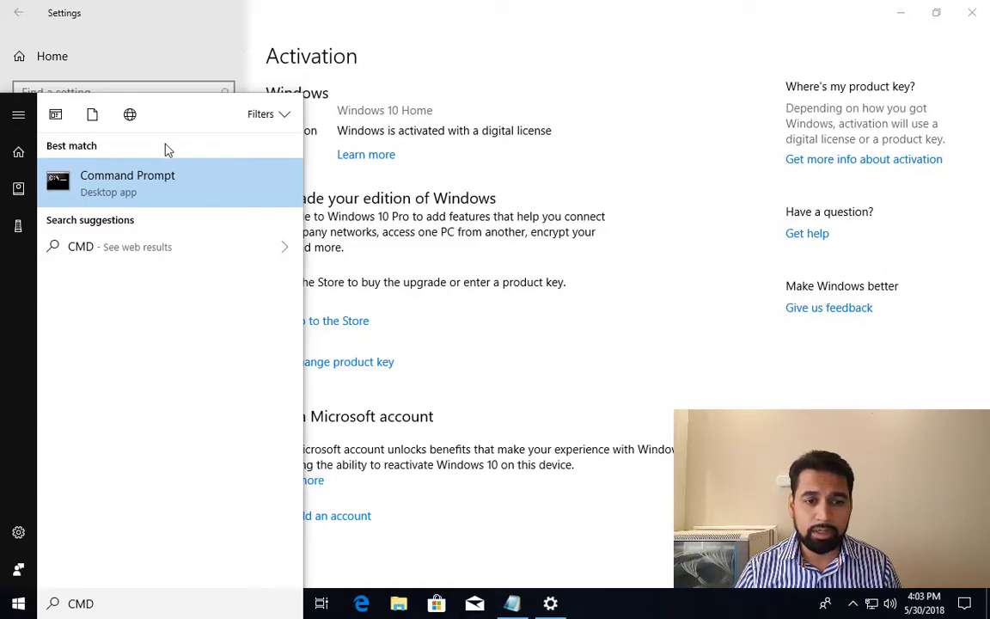
right_click(163, 180)
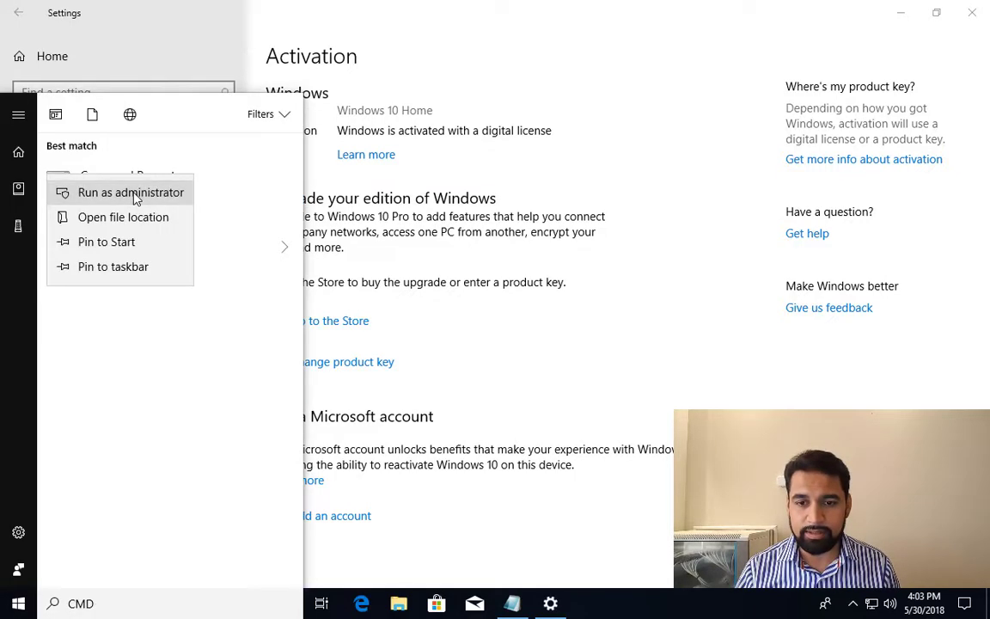
left_click(133, 195)
left_click_drag(416, 82, 554, 147)
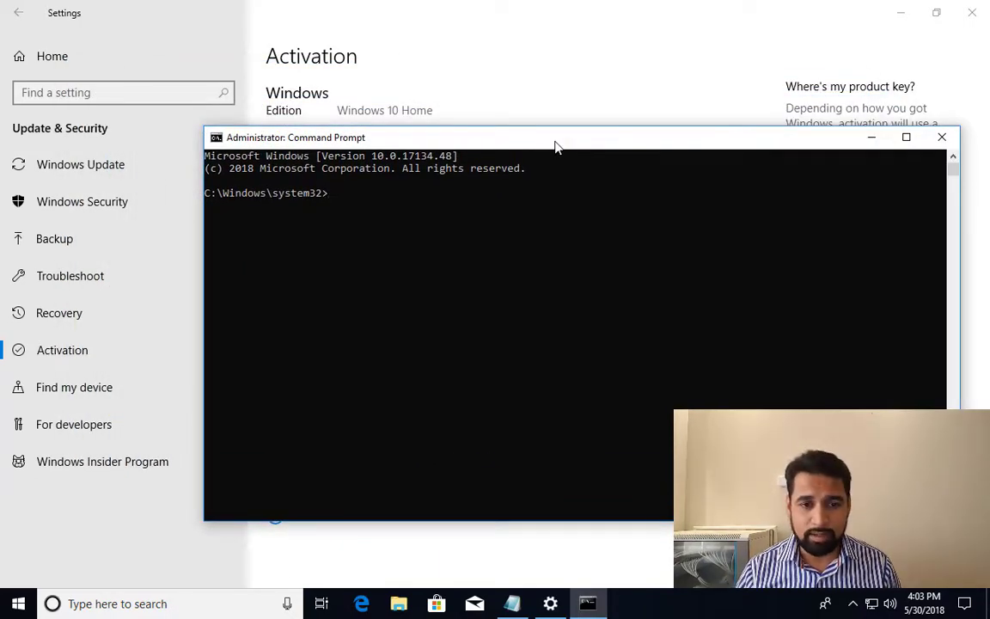
Write the SLMGR command with the /IPK switch at the administrator prompt, and replace the switch with /ATO
type("SL")
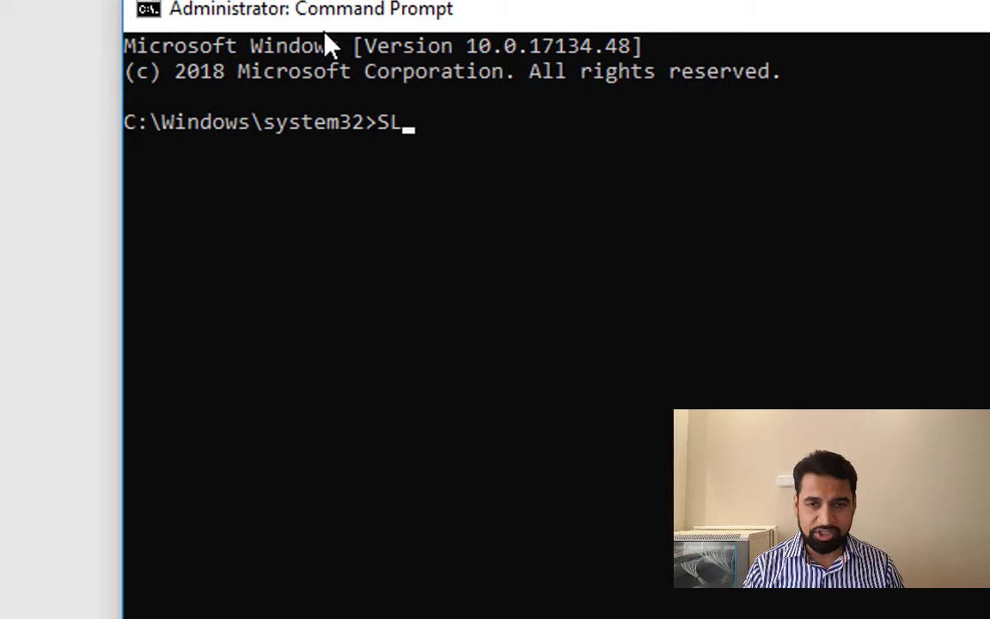
type("MGR /I")
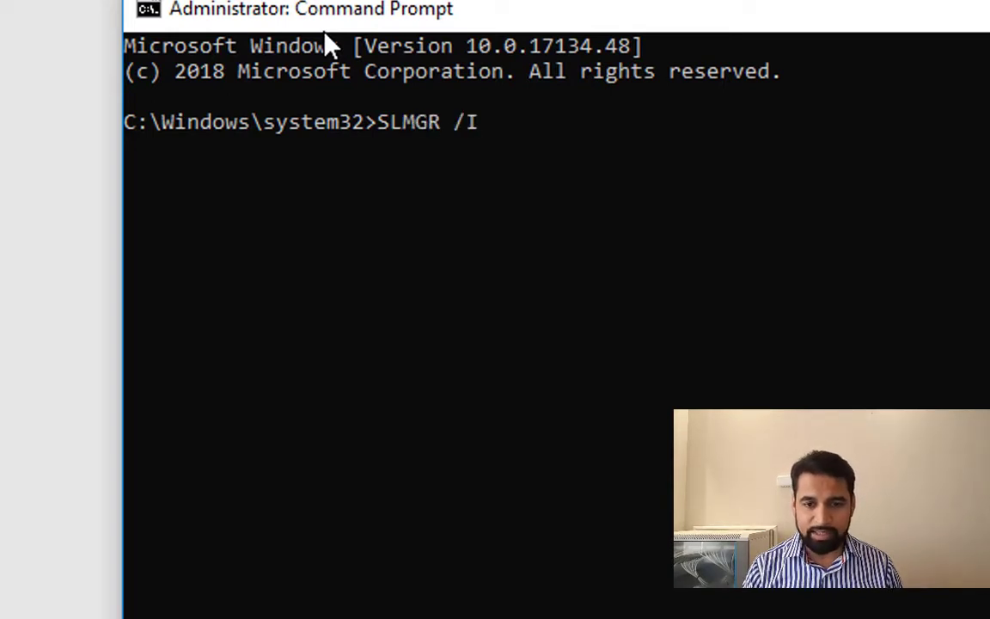
type("PK")
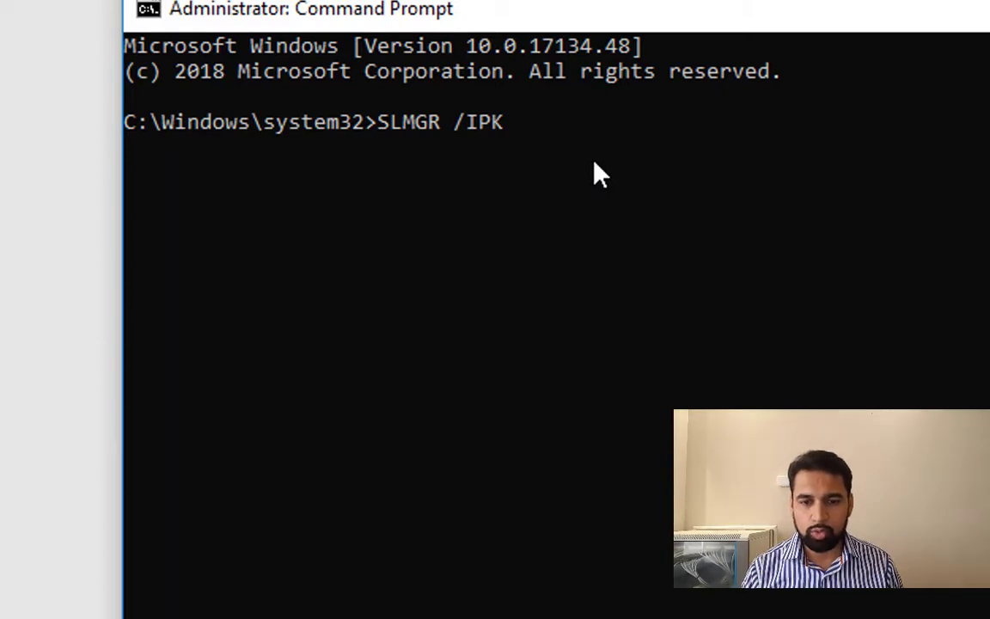
key("BackSpace")
key("BackSpace")
key("BackSpace")
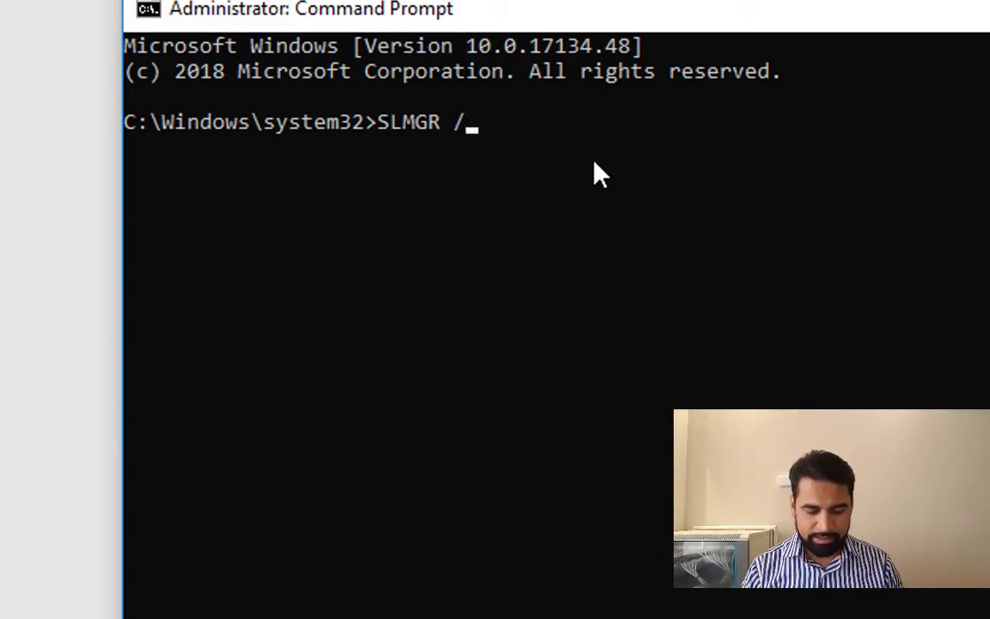
type("ATO")
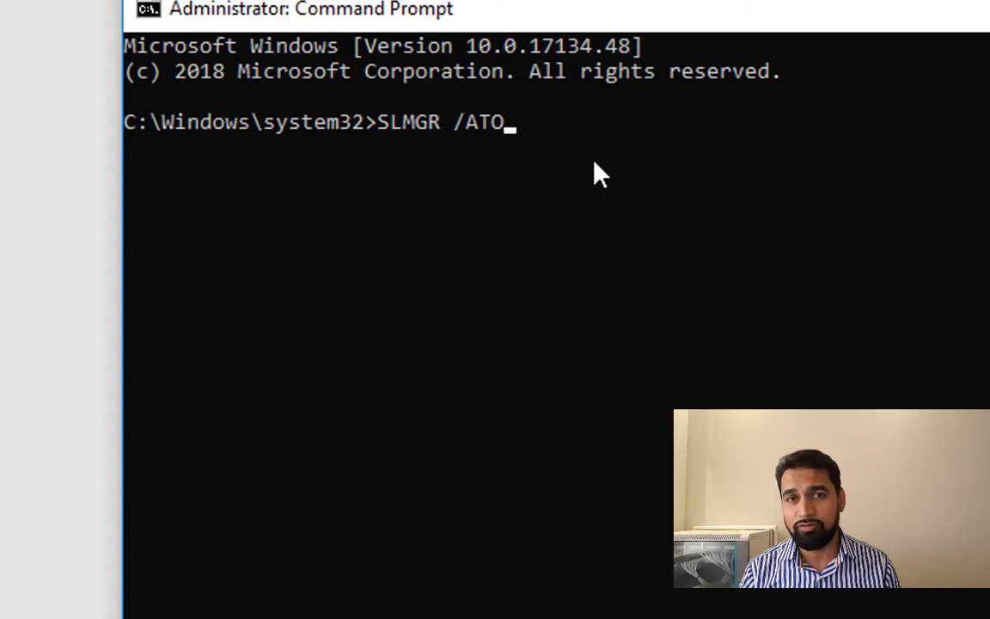